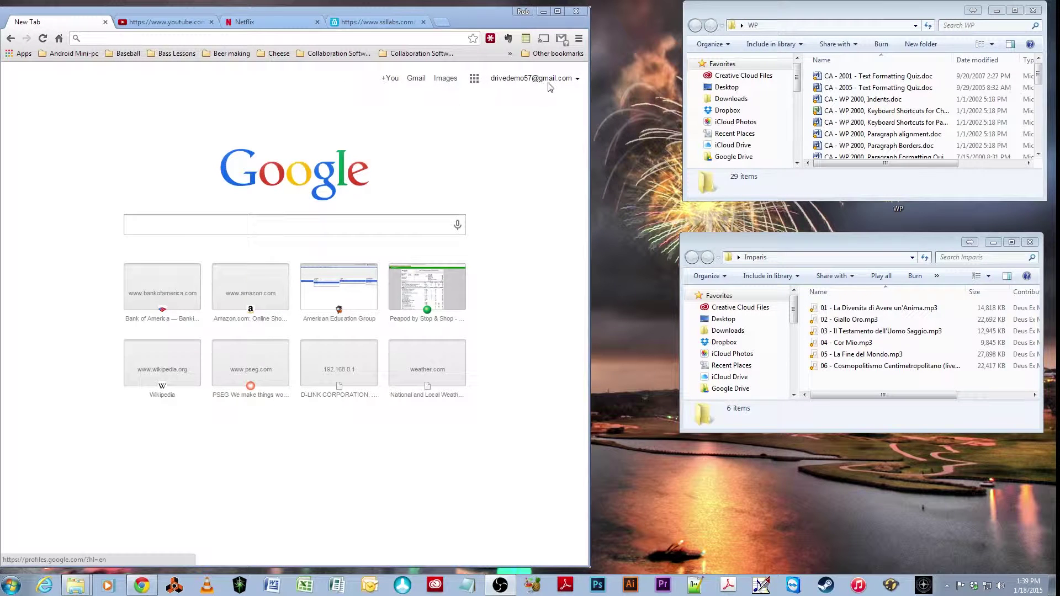
# - Open Google Drive from the Google apps and upload the WP folder from the desktop to My Drive
pyautogui.click(474, 79)
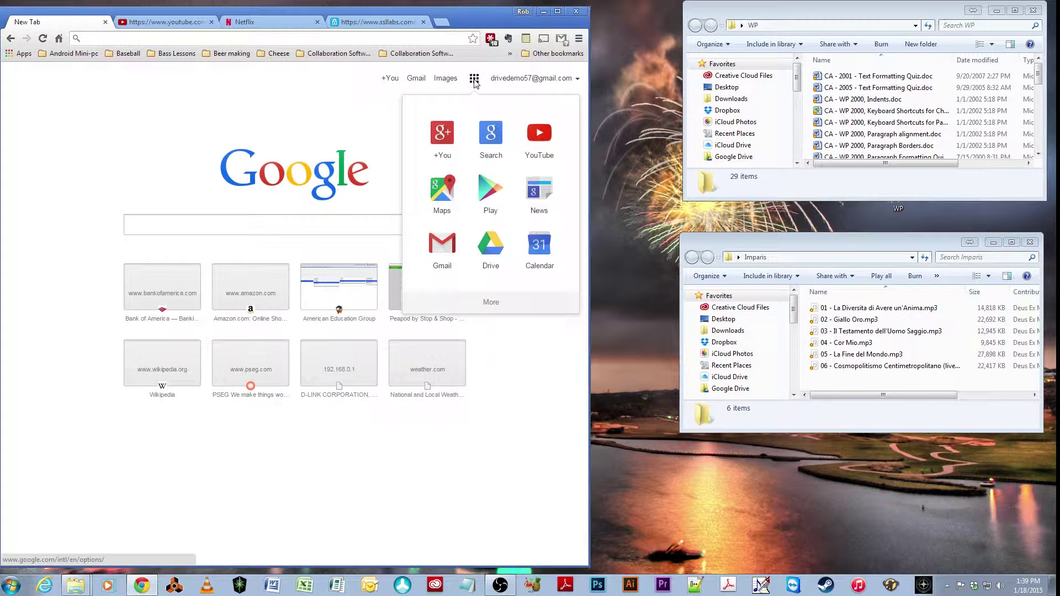
pyautogui.click(487, 248)
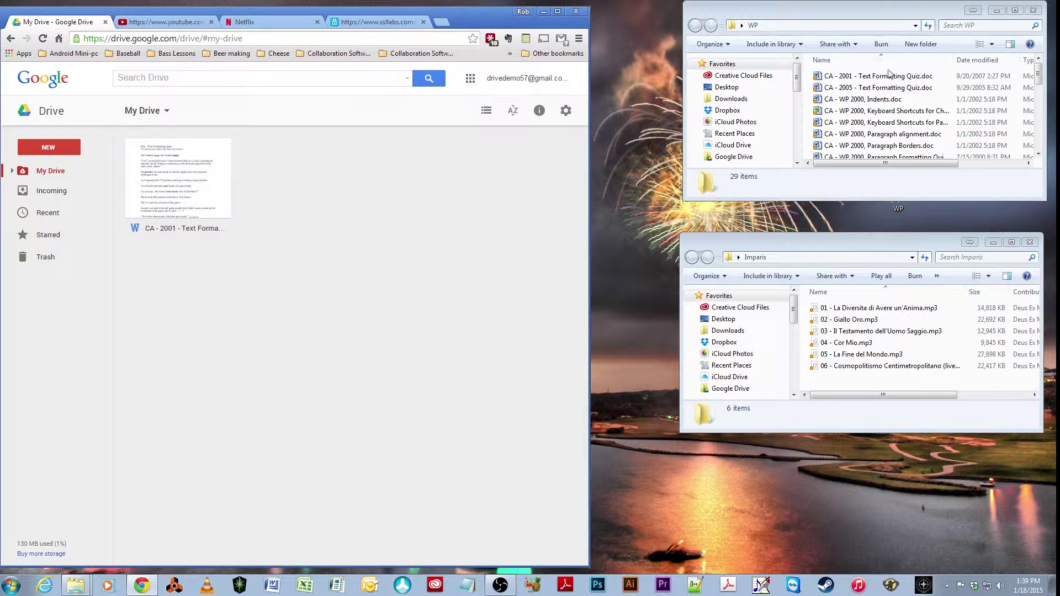
pyautogui.click(1034, 11)
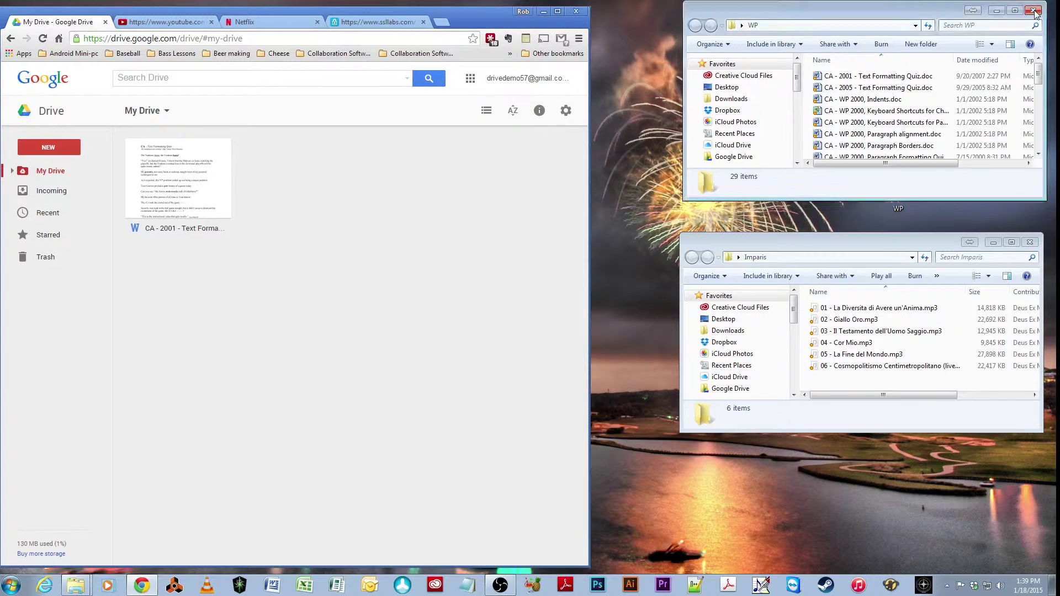
pyautogui.moveTo(895, 193); pyautogui.dragTo(814, 151)
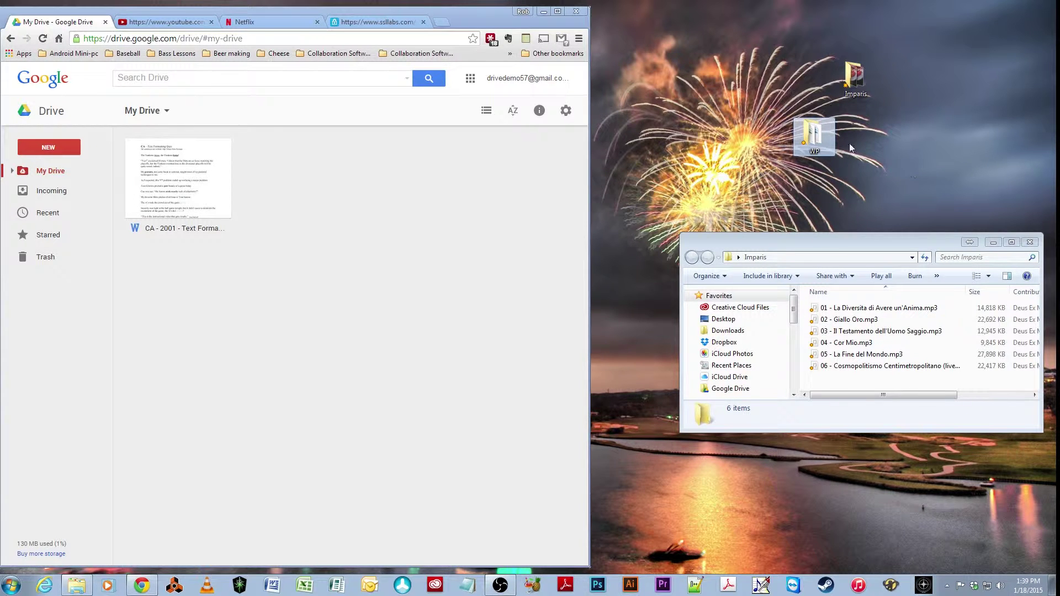
pyautogui.moveTo(816, 136); pyautogui.dragTo(335, 332)
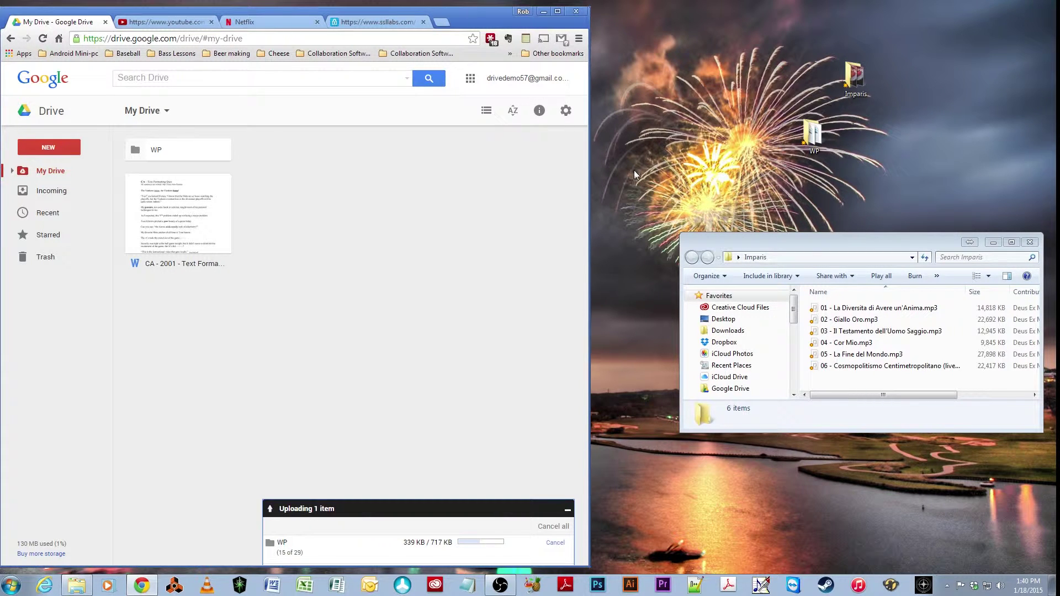
# - Download the Google Drive installer for Mac and PC, accepting the terms and saving googledrivesync (1).exe to the desktop
pyautogui.click(567, 112)
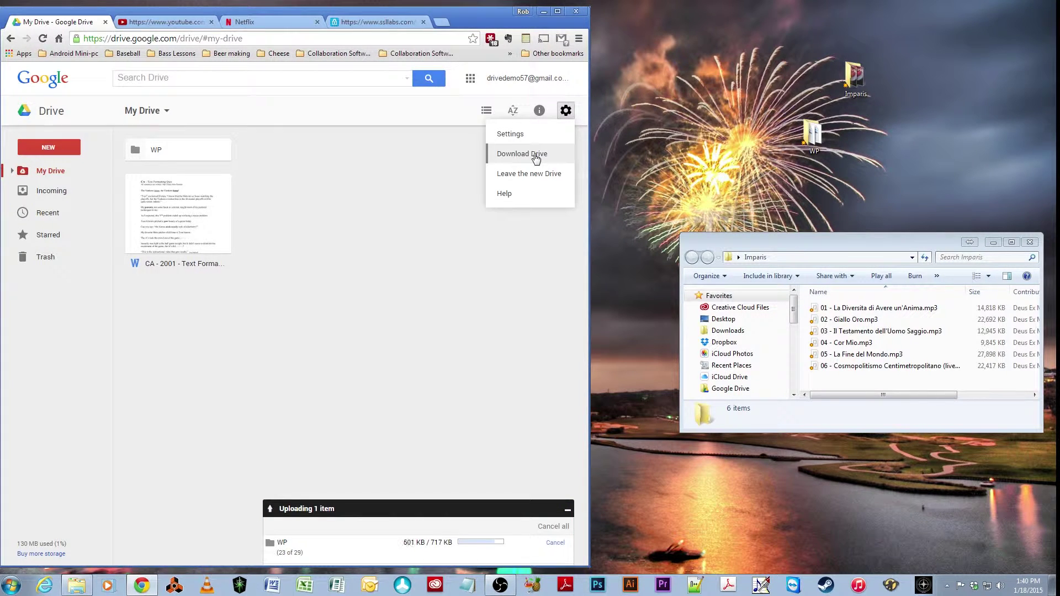
pyautogui.click(536, 156)
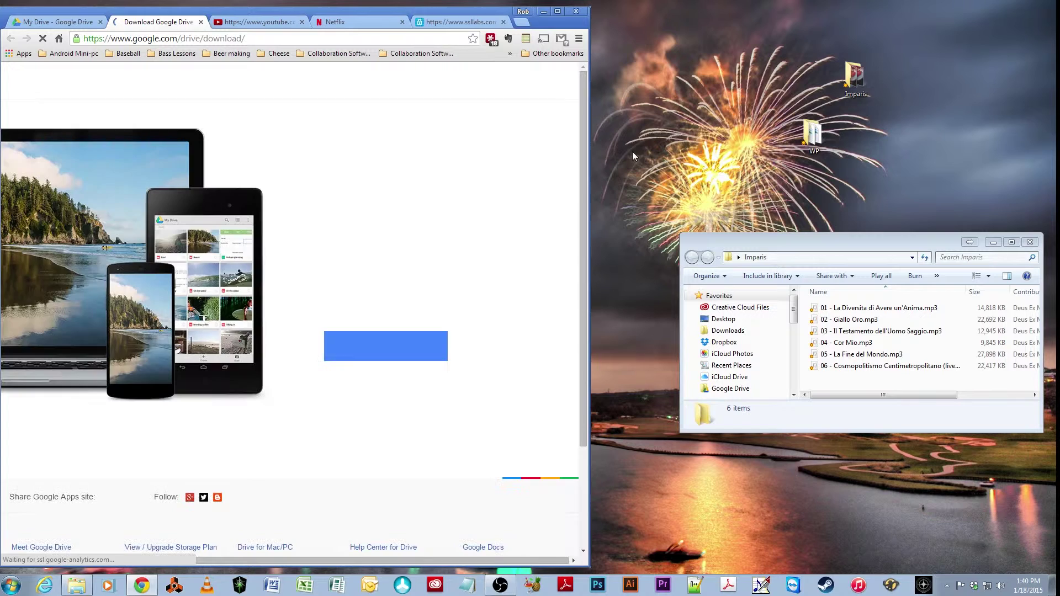
pyautogui.click(388, 346)
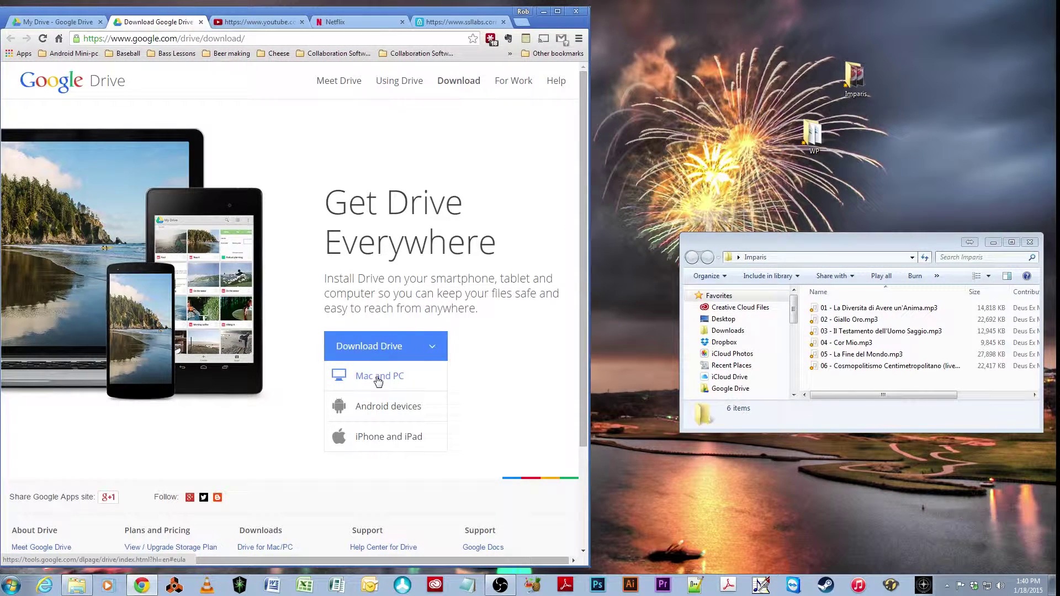
pyautogui.click(378, 379)
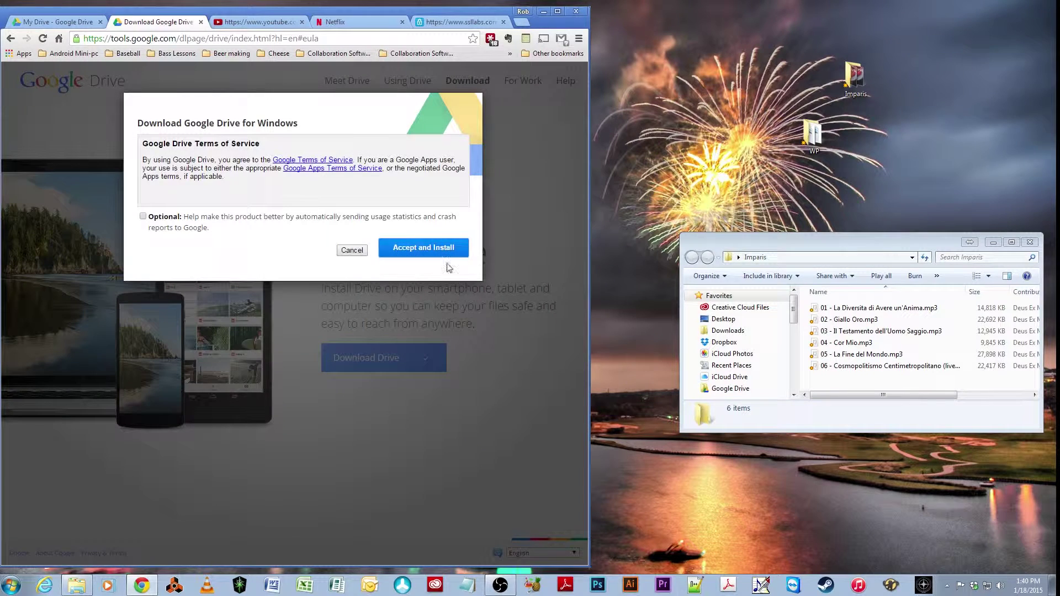
pyautogui.click(423, 247)
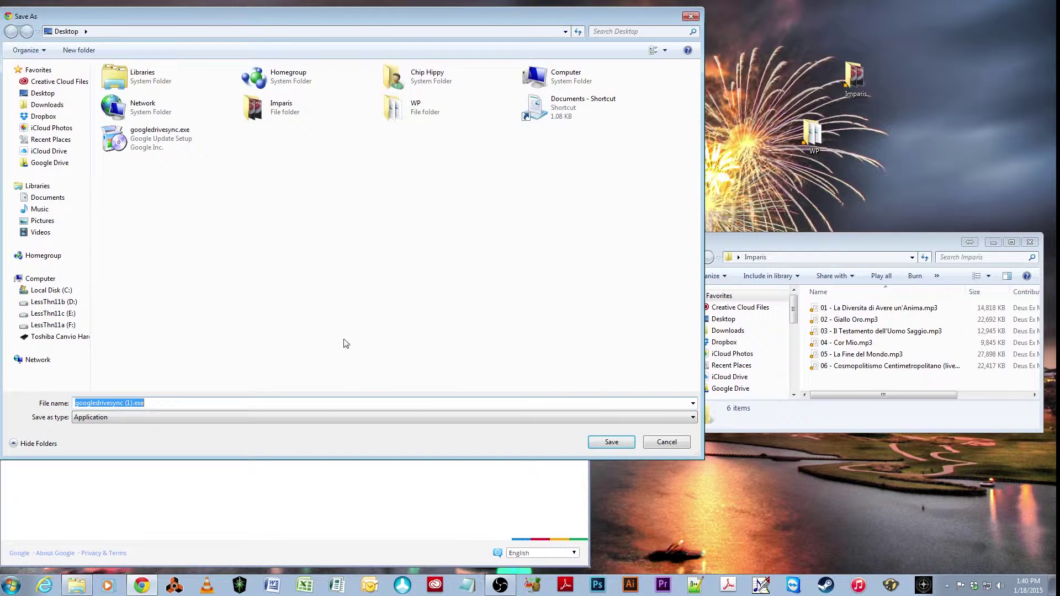
pyautogui.click(611, 442)
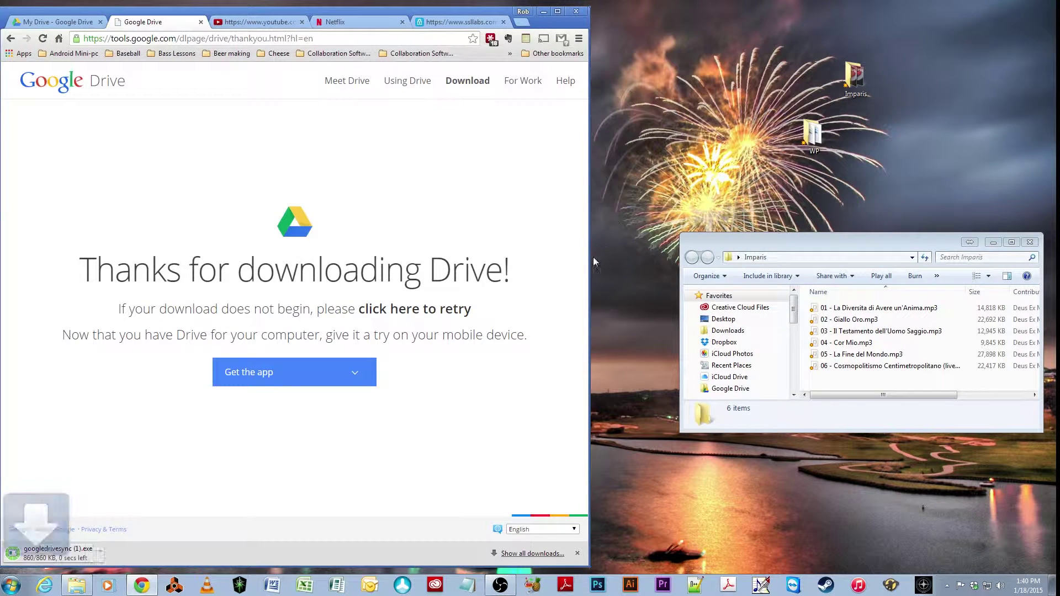
# - Run the downloaded googledrivesync (1).exe to install Google Drive and close the installer once it finishes
pyautogui.moveTo(222, 414)
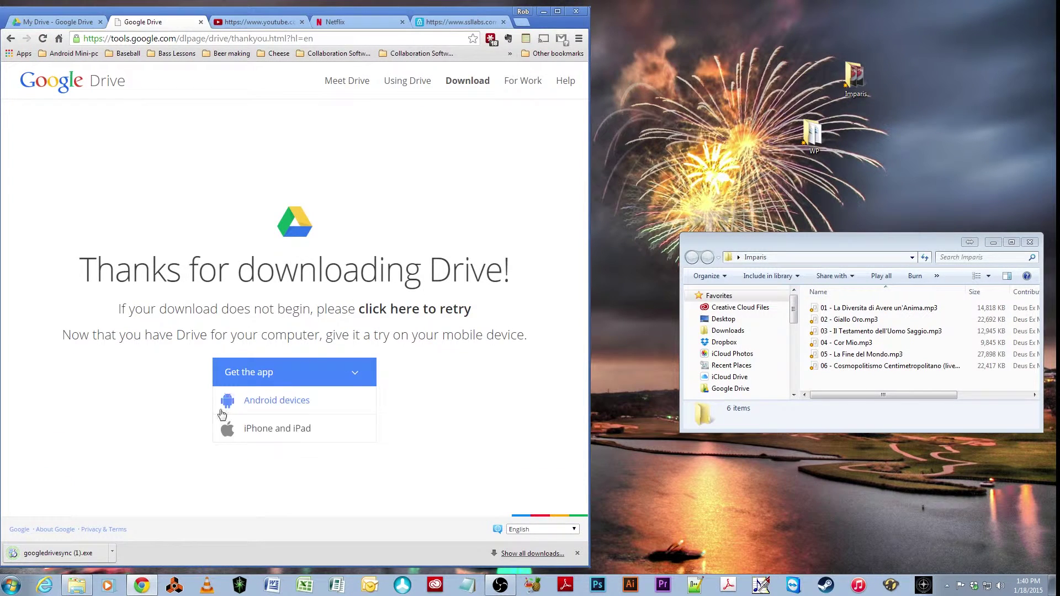
pyautogui.click(112, 551)
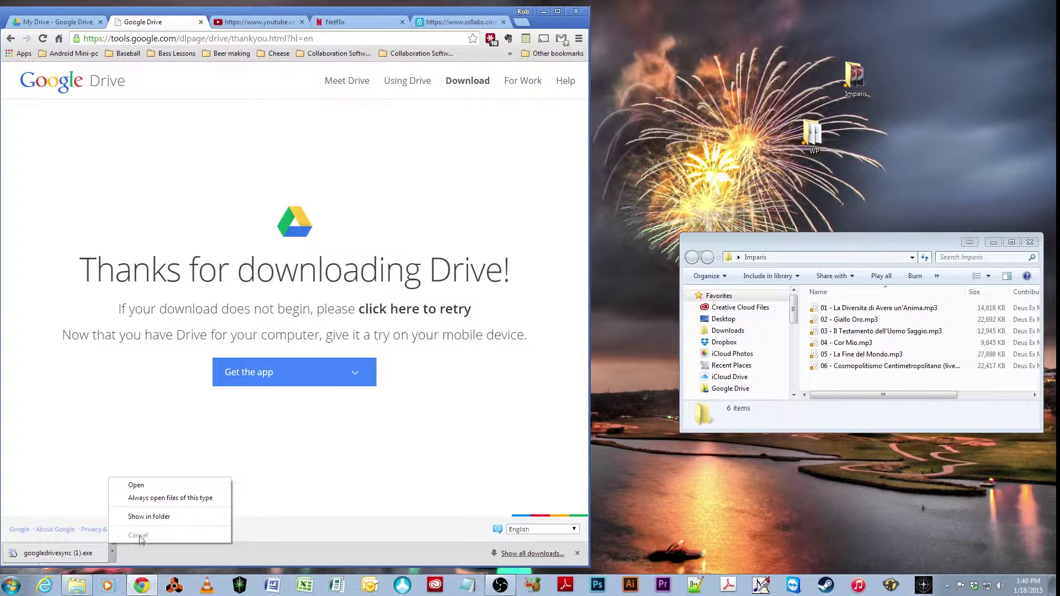
pyautogui.click(136, 486)
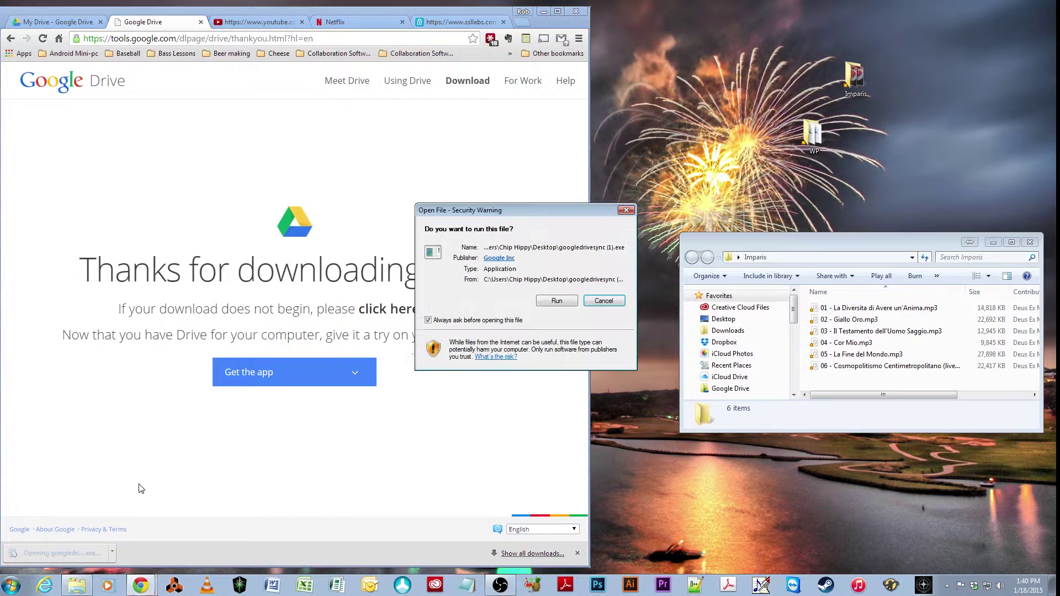
pyautogui.click(551, 301)
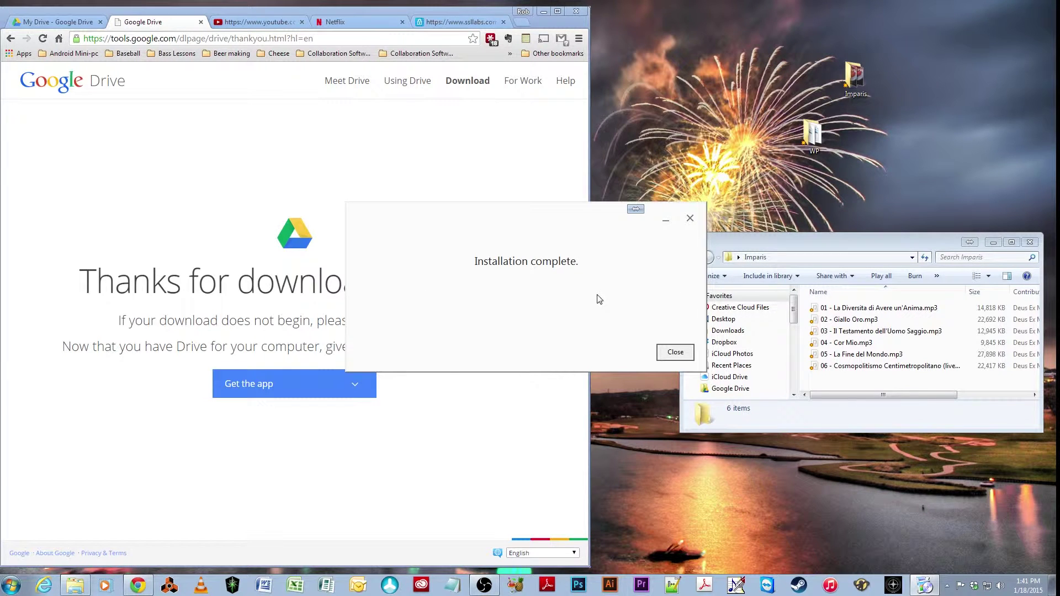
pyautogui.click(675, 352)
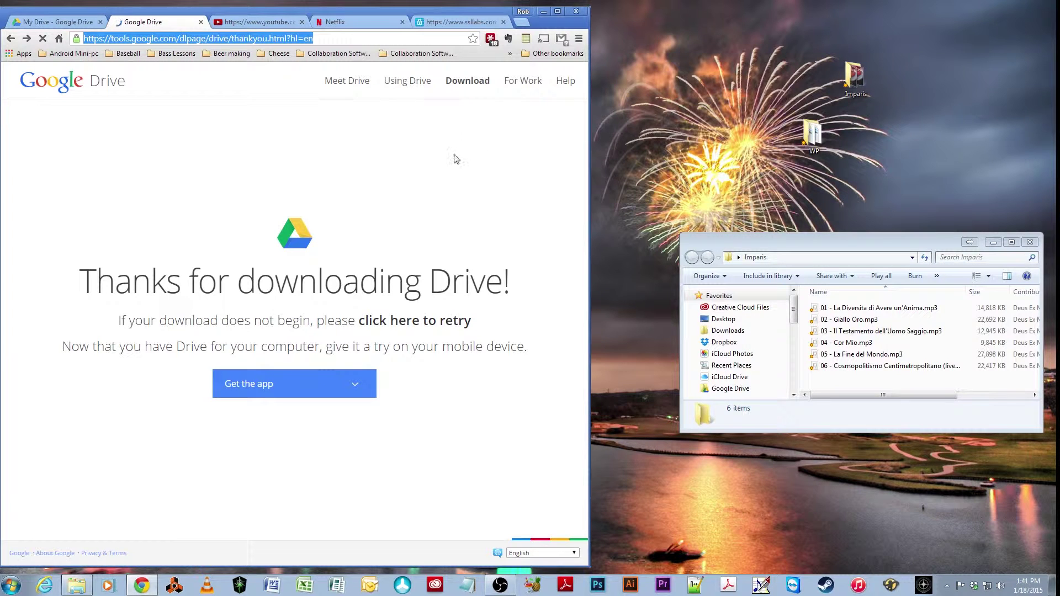
# - View the Using Google Drive page's feature overview and return to My Drive
pyautogui.click(421, 82)
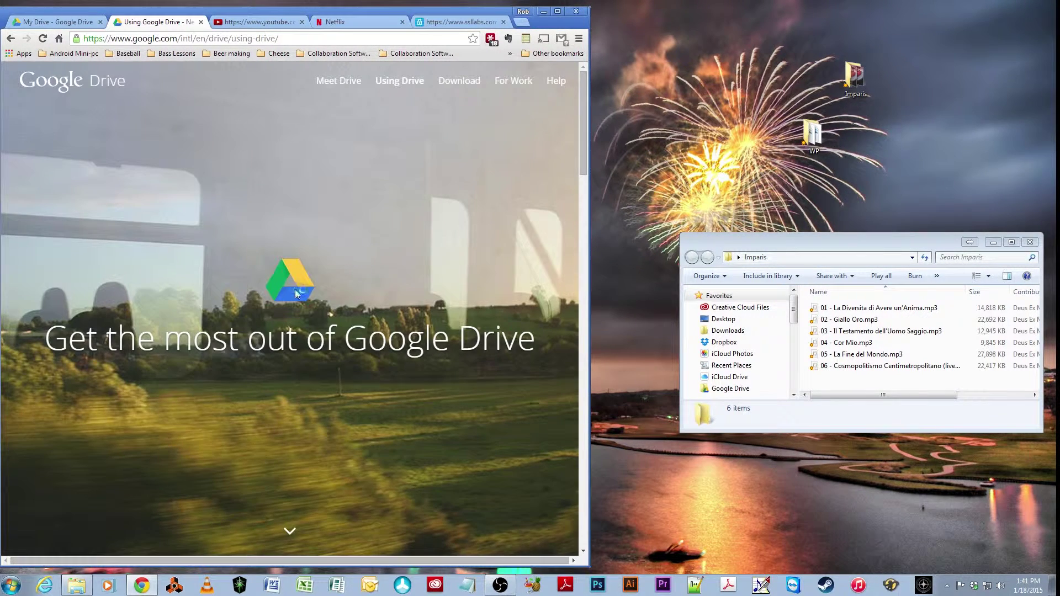
pyautogui.click(289, 534)
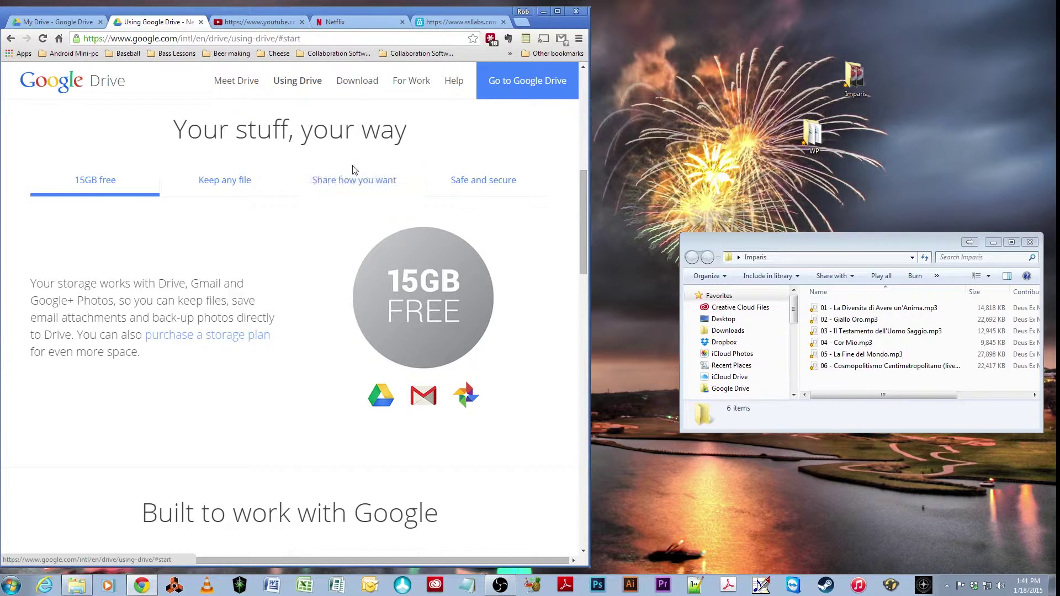
pyautogui.click(525, 90)
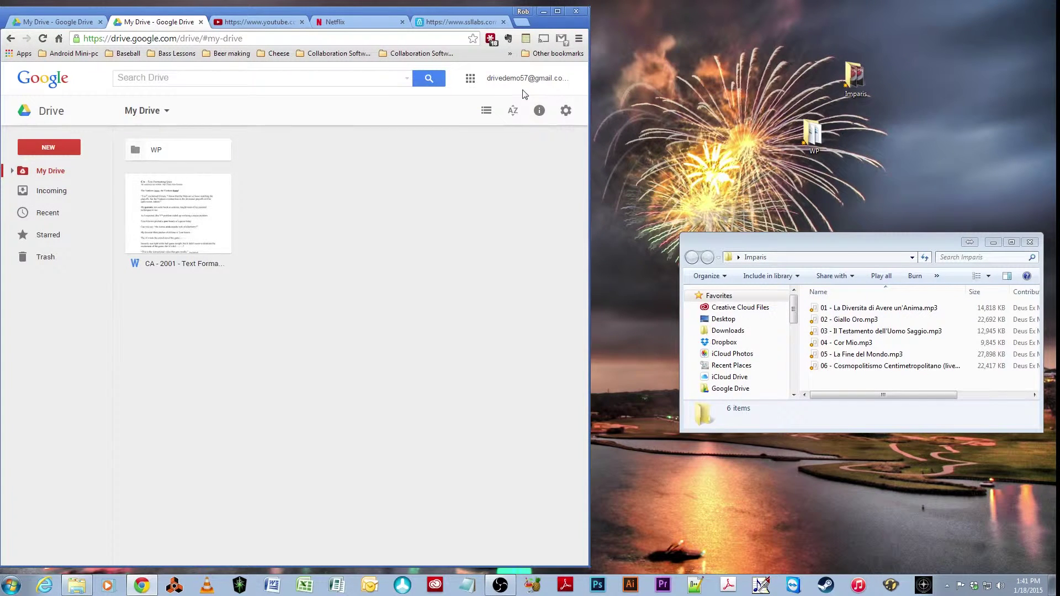
pyautogui.click(471, 80)
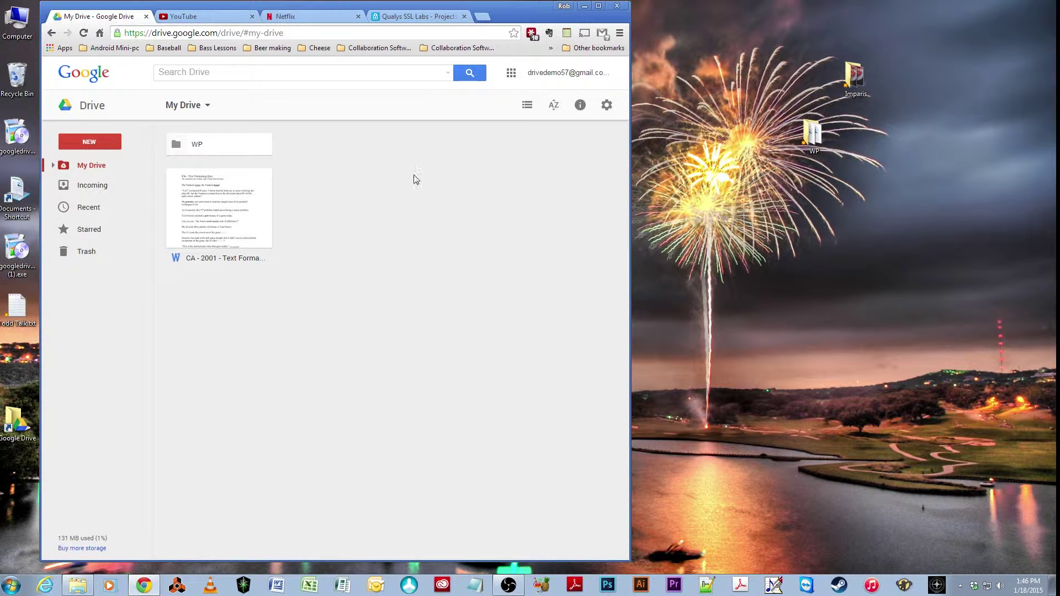
# - Open the local Google Drive folder from the sync app, examine the synced WP folder's files, and close the window
pyautogui.click(960, 586)
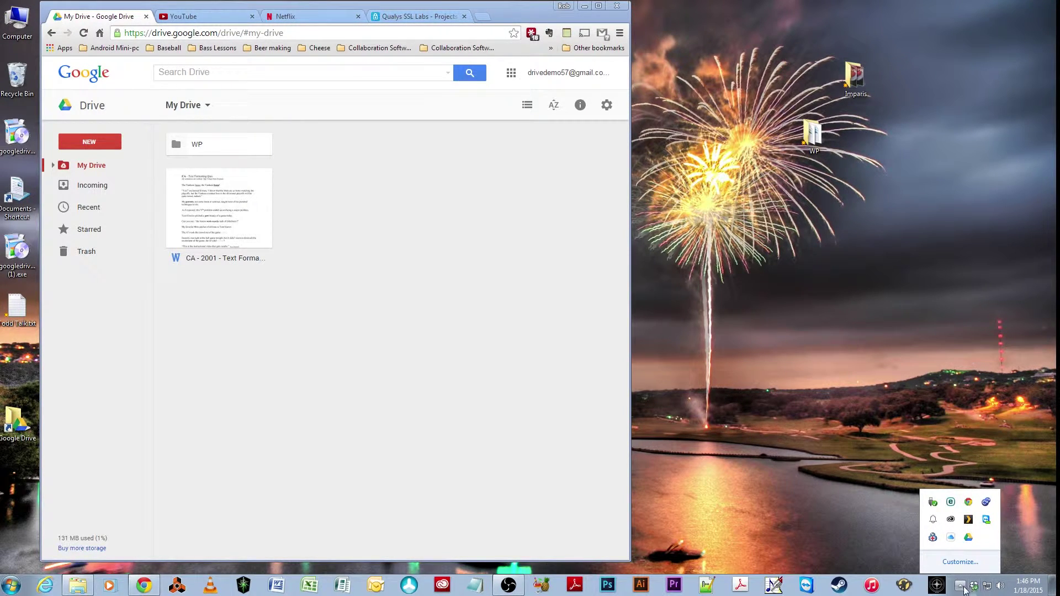
pyautogui.click(967, 539)
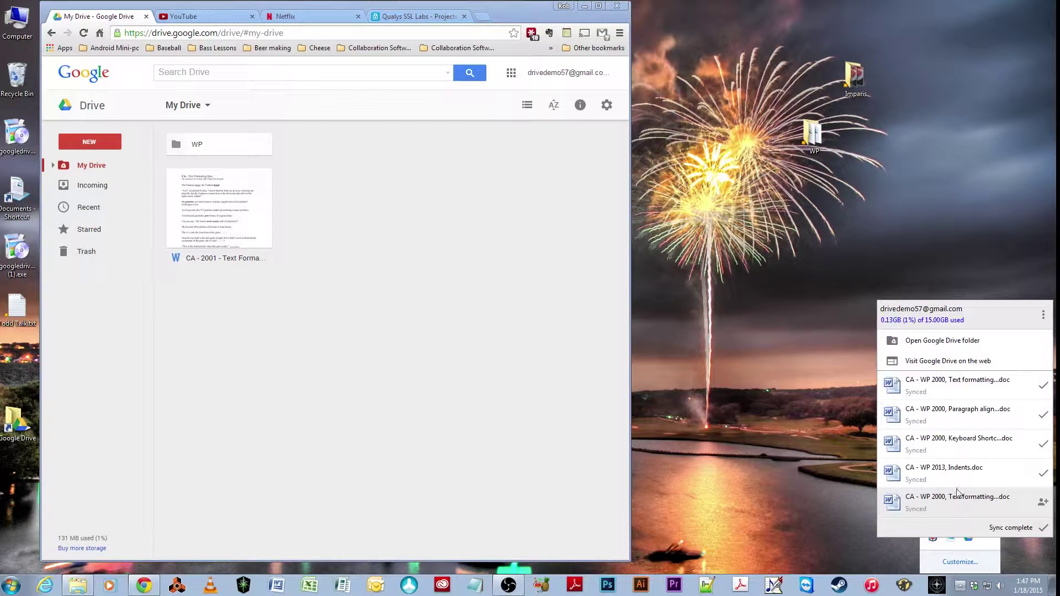
pyautogui.click(918, 342)
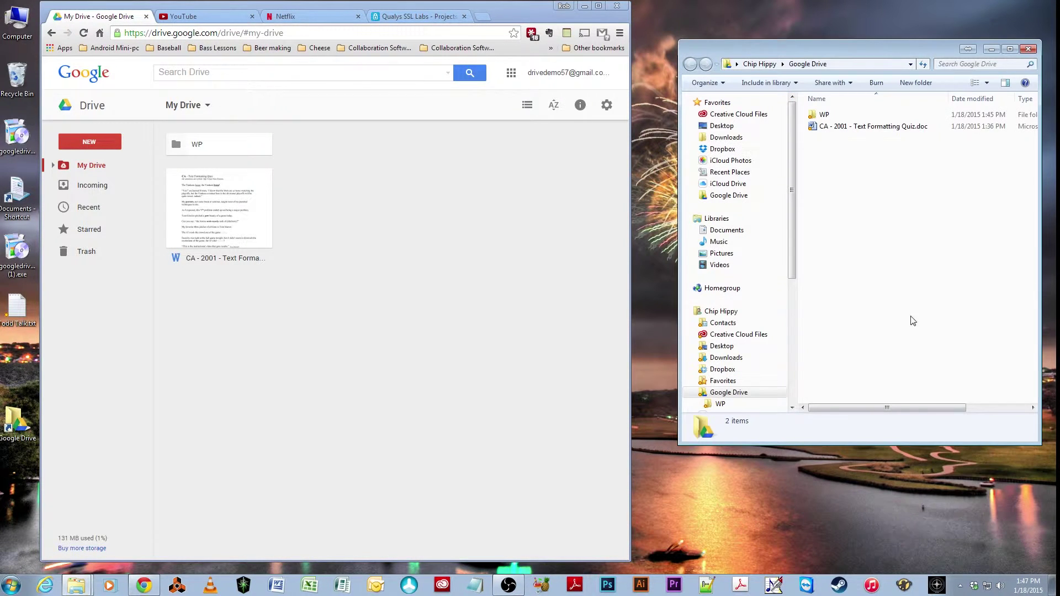
pyautogui.doubleClick(916, 113)
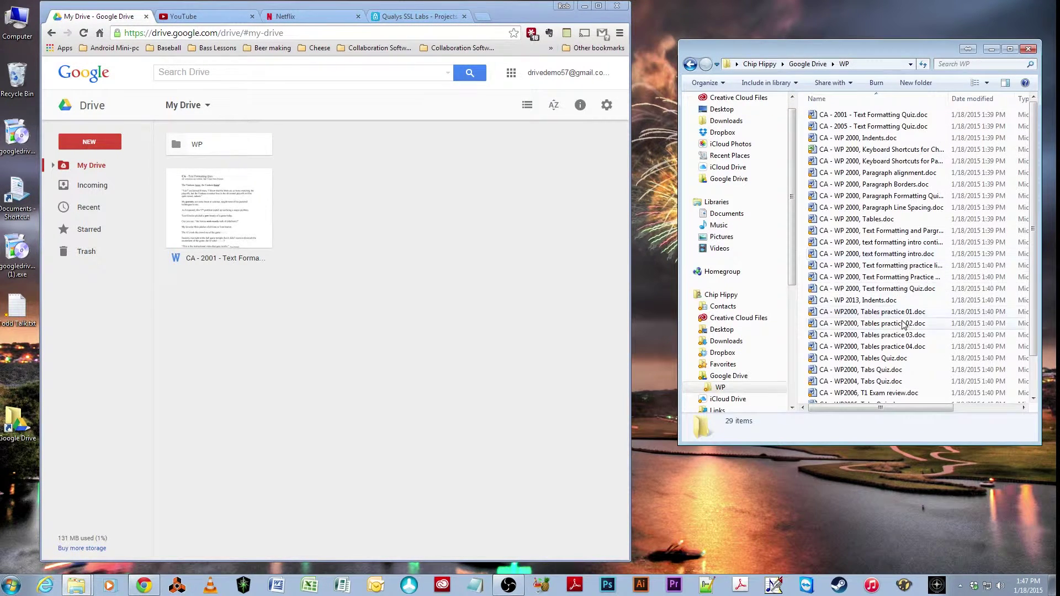
pyautogui.click(807, 64)
pyautogui.click(769, 68)
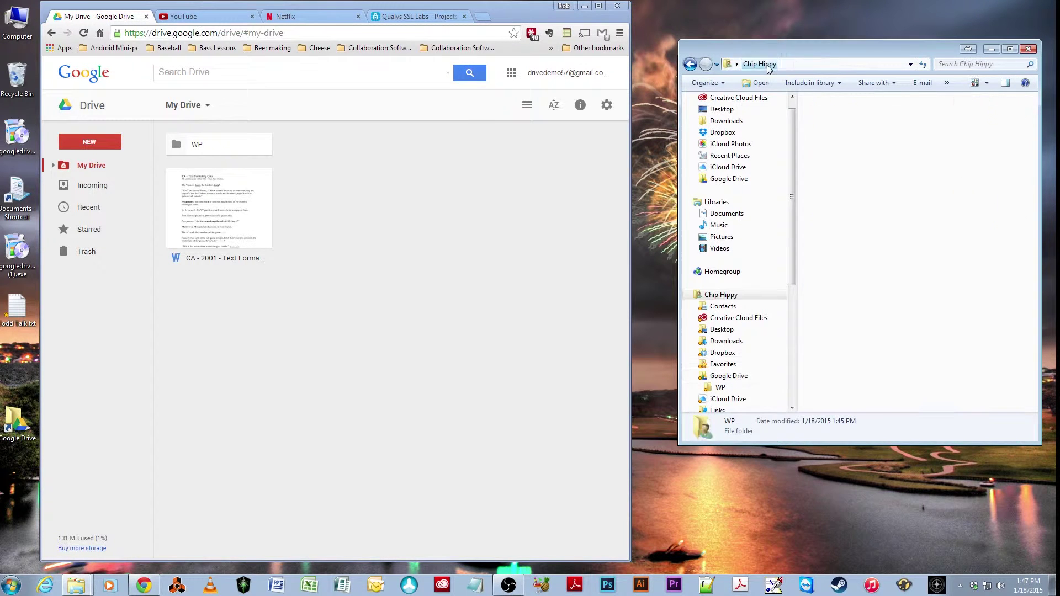
pyautogui.click(1028, 49)
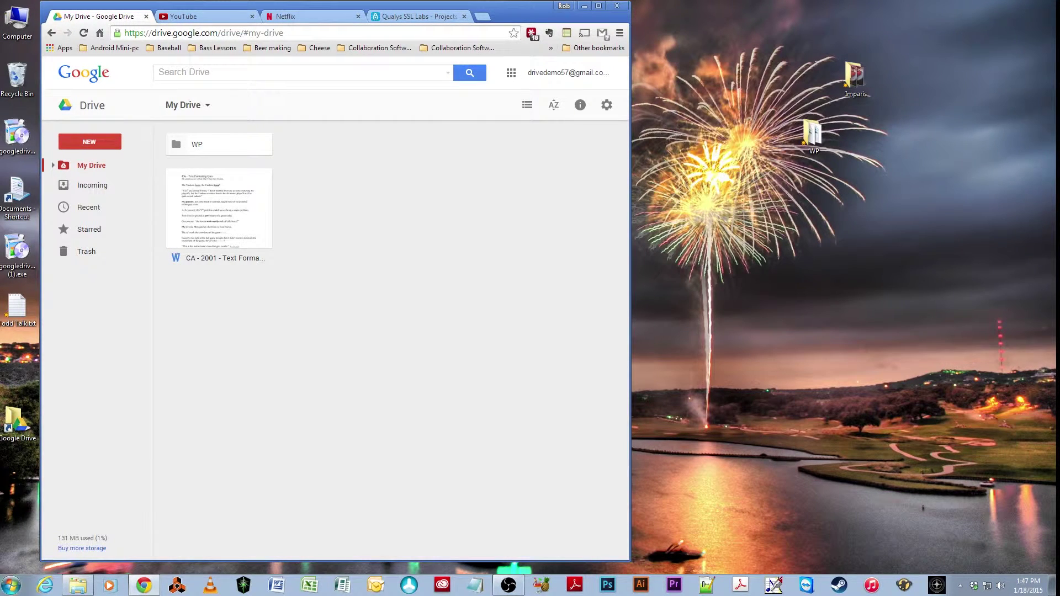
# - Examine the synced WP folder through the desktop's Google Drive shortcut, closing the window when done
pyautogui.doubleClick(17, 425)
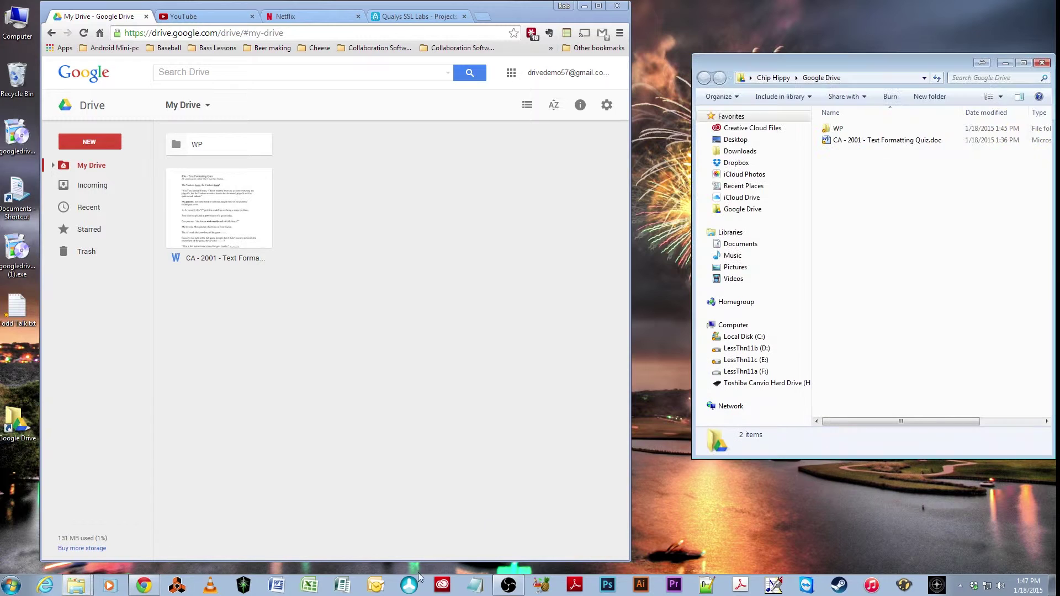
pyautogui.doubleClick(838, 130)
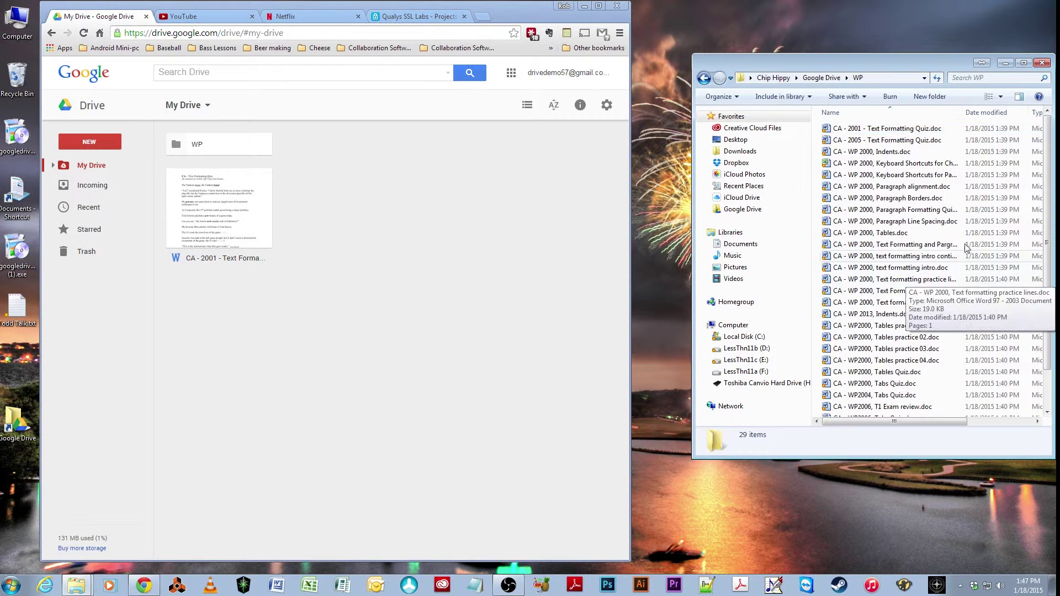
pyautogui.click(1037, 67)
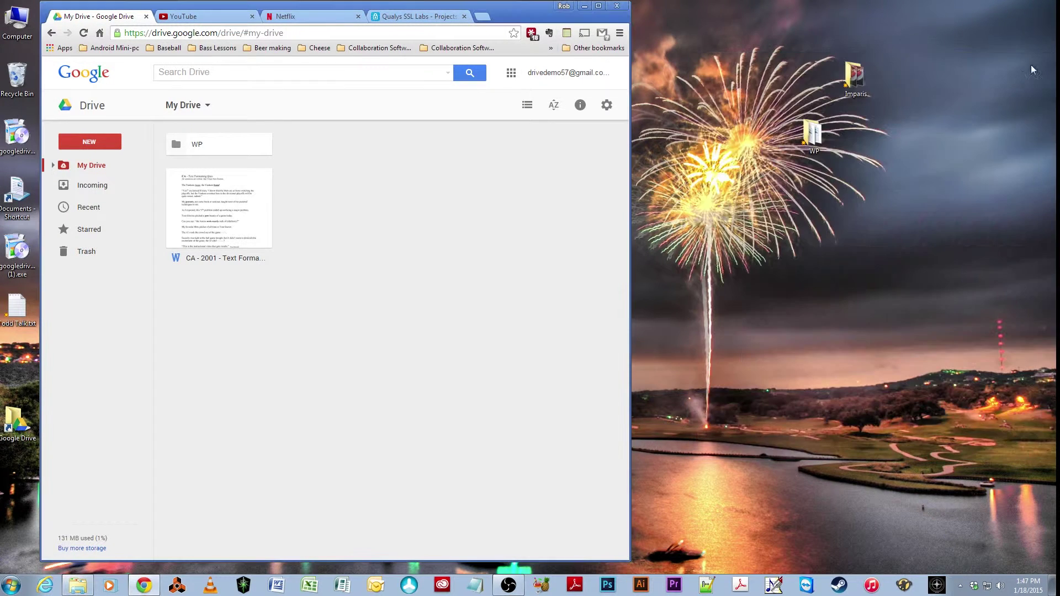
# - Open Computer, browse through the Google Drive favorite to the WP folder's documents, and close the window
pyautogui.doubleClick(17, 22)
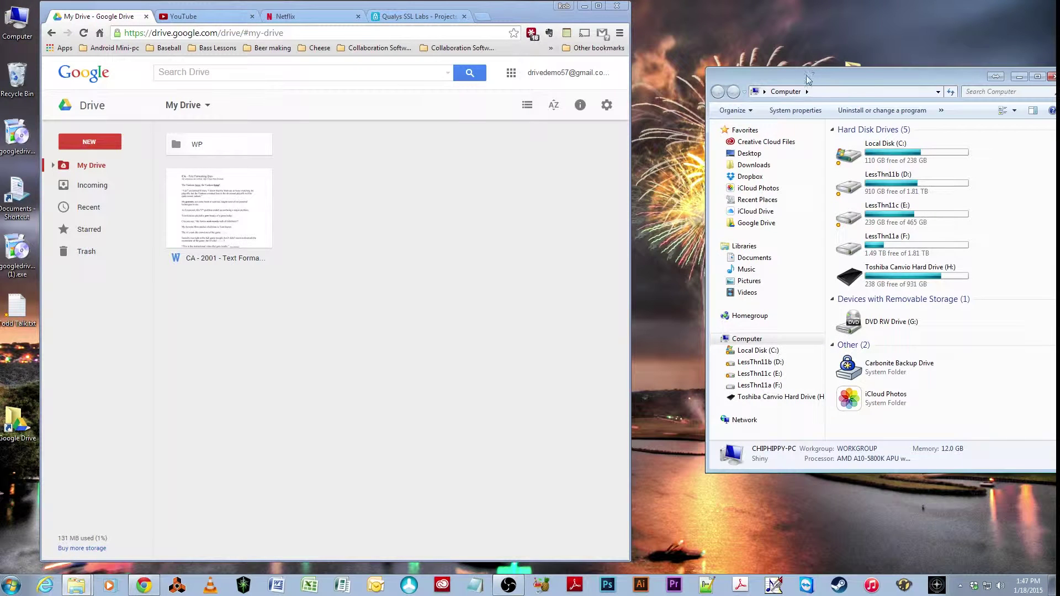
pyautogui.click(746, 223)
pyautogui.click(842, 144)
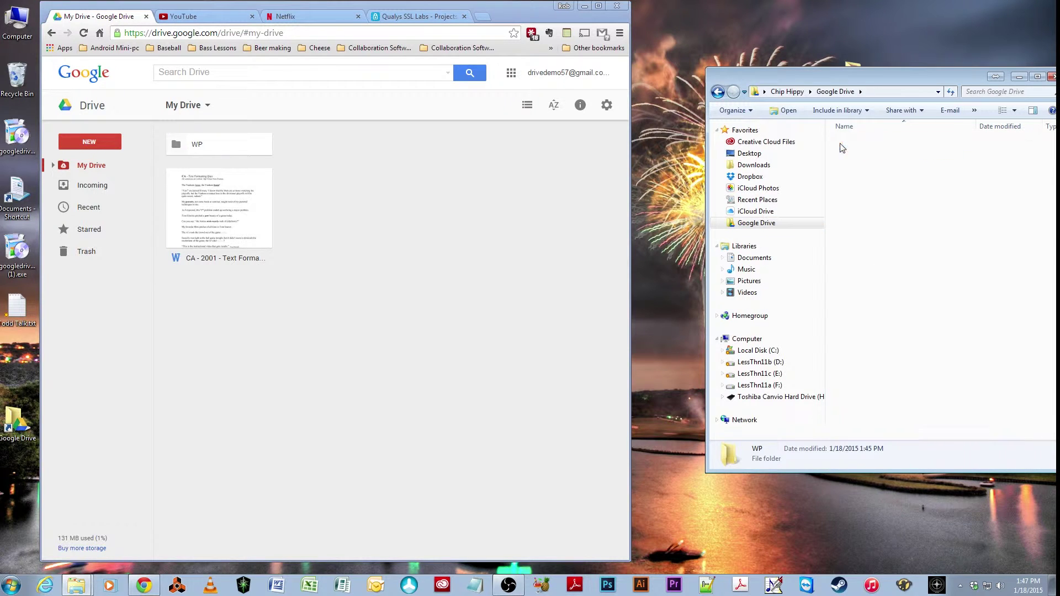
pyautogui.moveTo(950, 77); pyautogui.dragTo(915, 67)
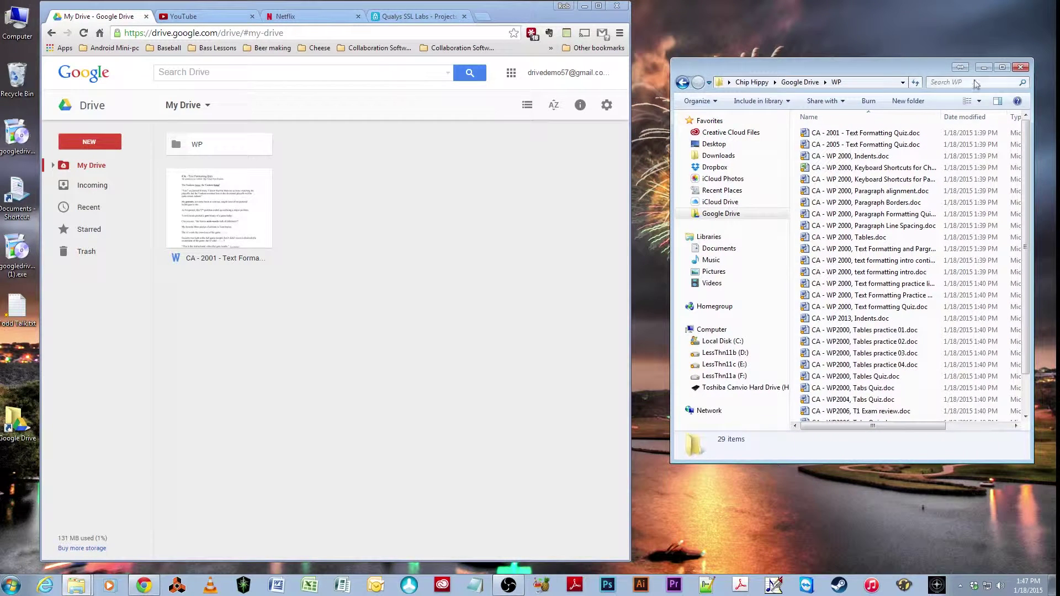
pyautogui.click(1021, 68)
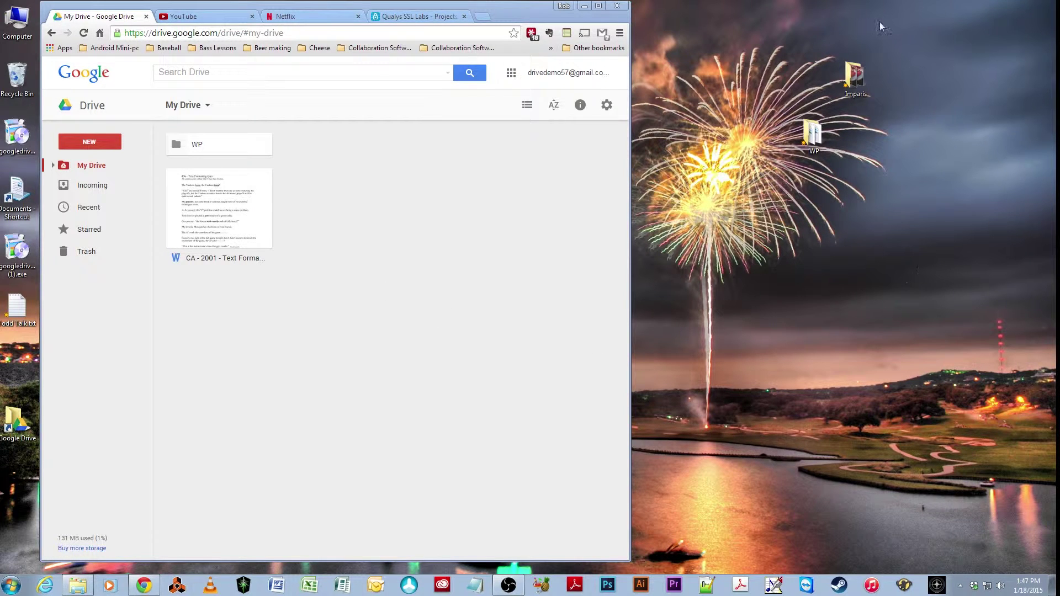
# - Upload the Imparis folder of MP3 files from the desktop to My Drive and close the browser when done
pyautogui.doubleClick(857, 79)
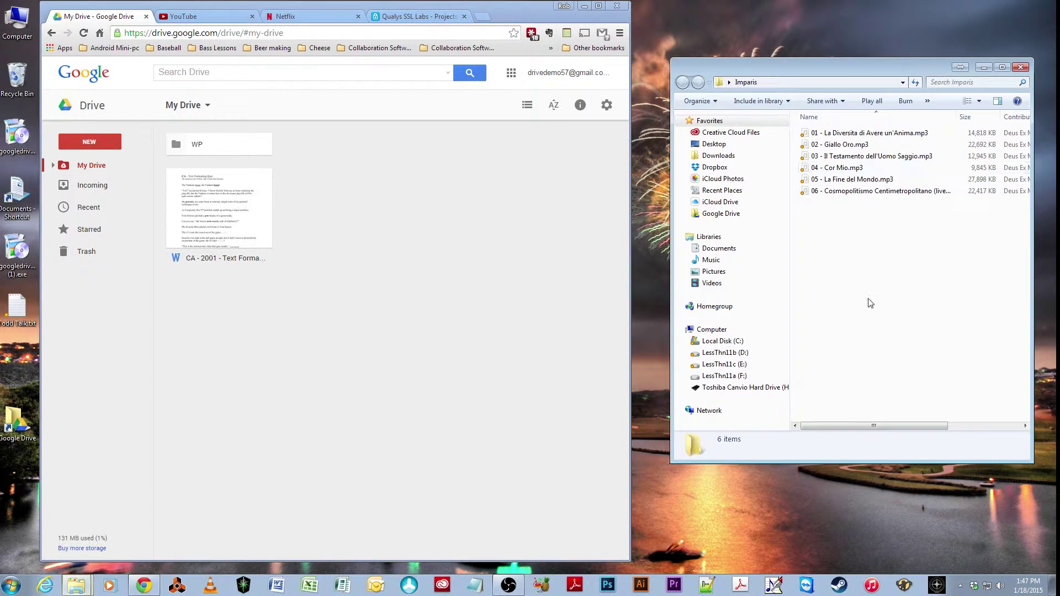
pyautogui.click(1021, 67)
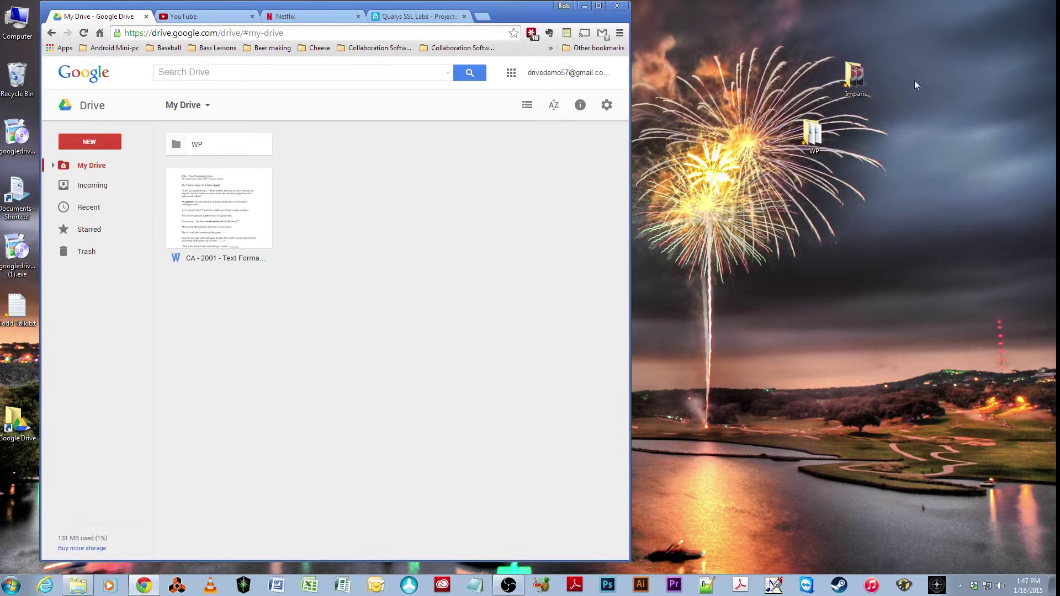
pyautogui.moveTo(856, 79); pyautogui.dragTo(343, 206)
pyautogui.moveTo(333, 181); pyautogui.dragTo(335, 182)
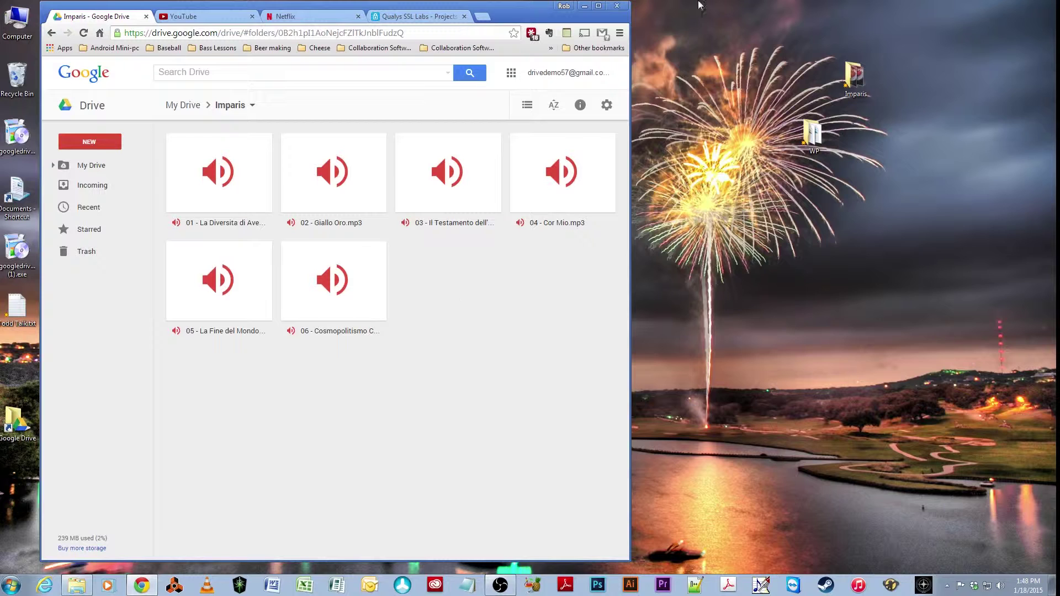
pyautogui.click(618, 7)
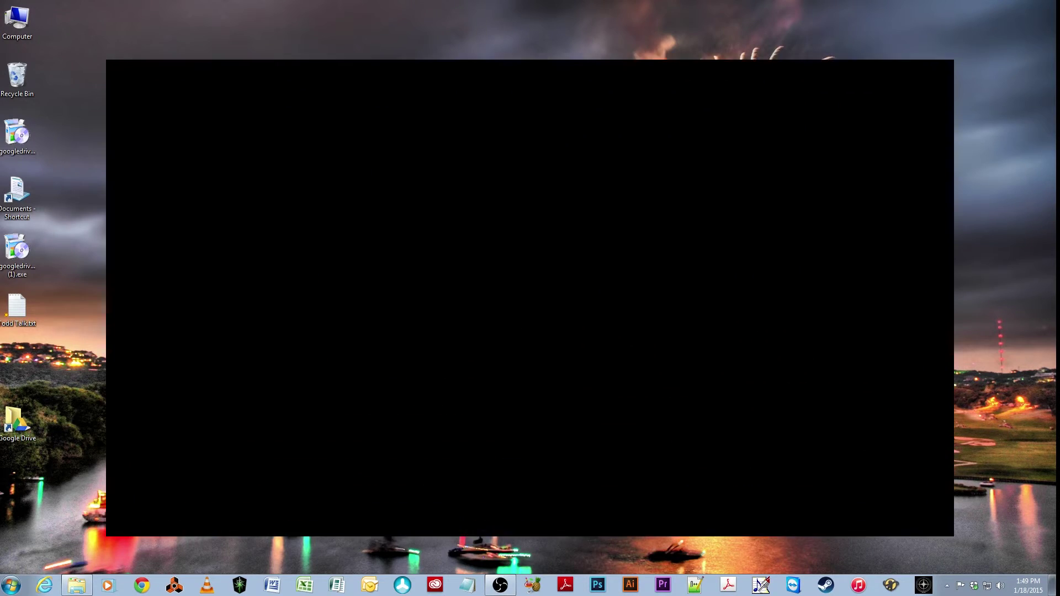